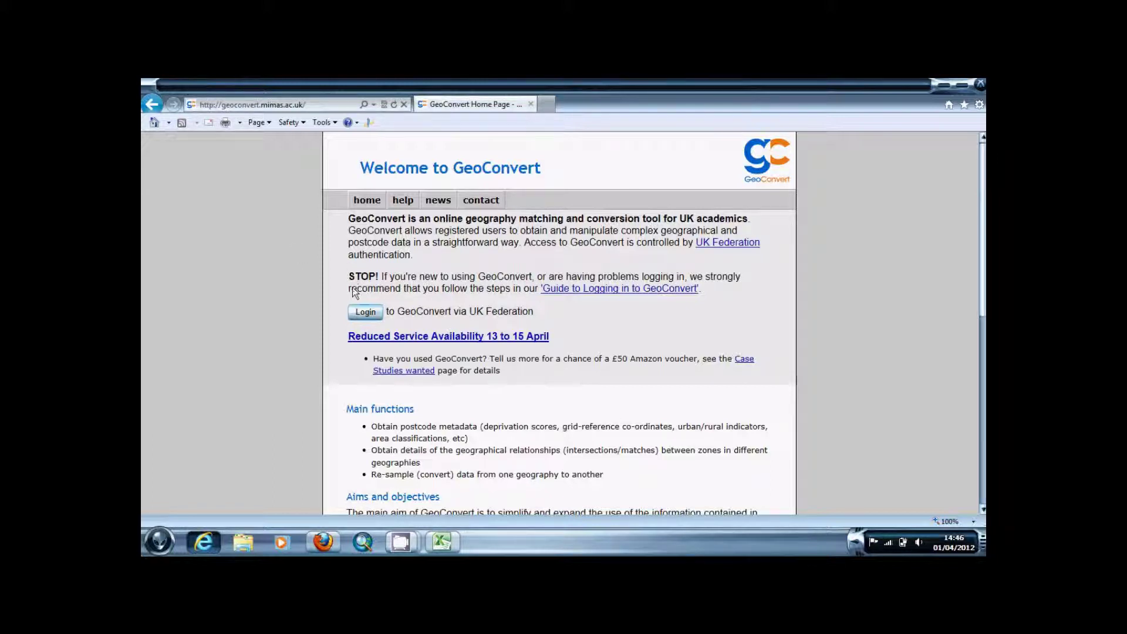
Begin UK Federation sign-in and choose University of Leeds as the organisation
click(367, 314)
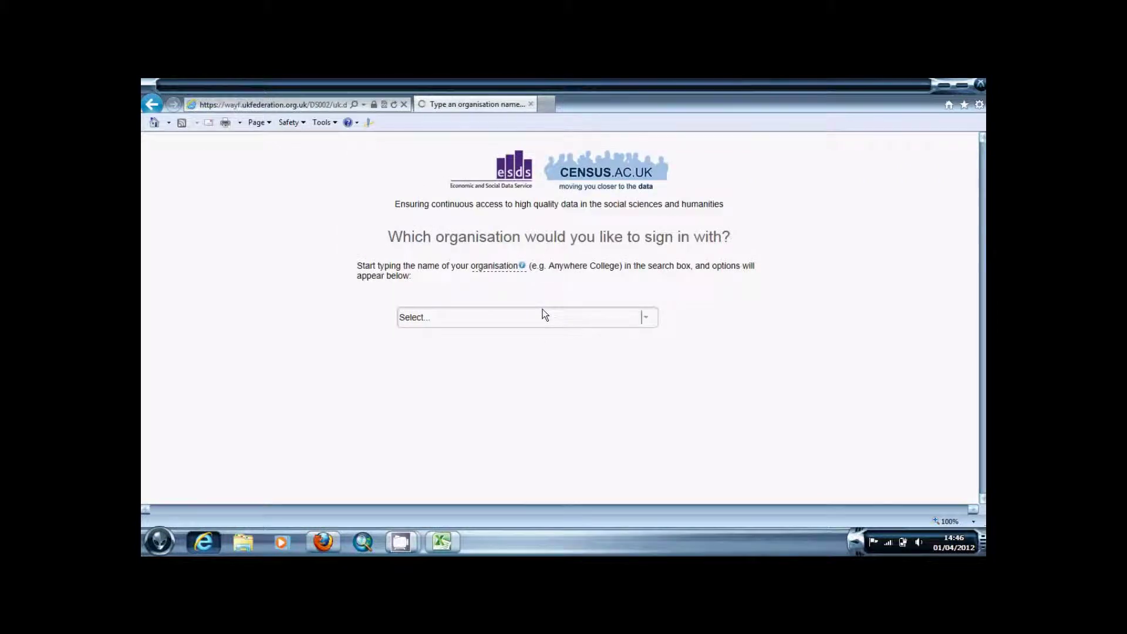
click(475, 321)
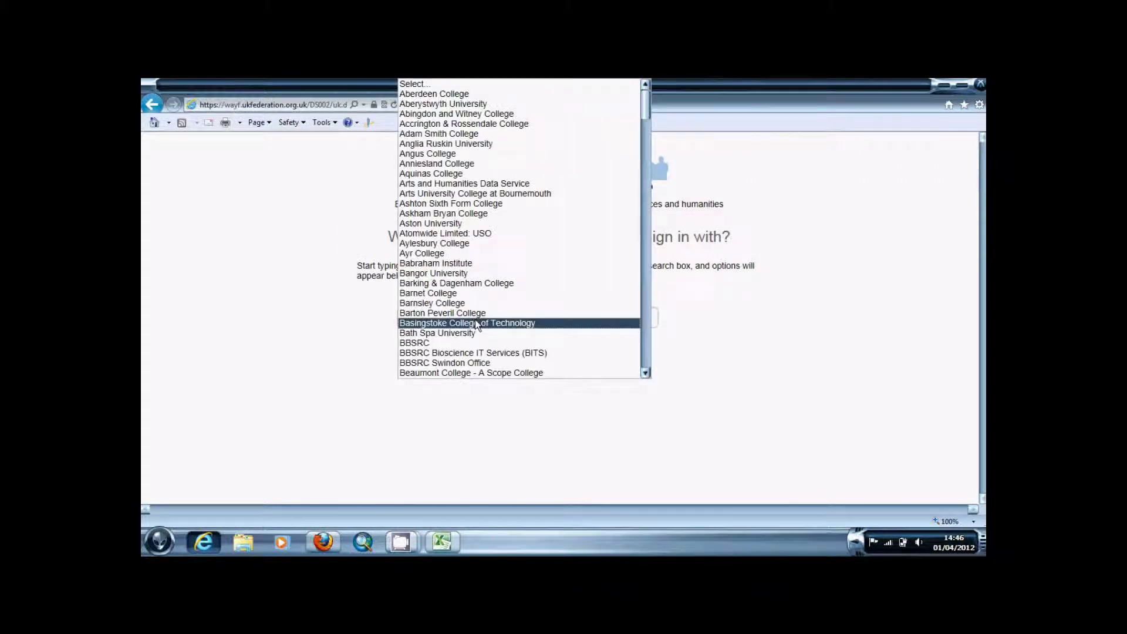
click(656, 327)
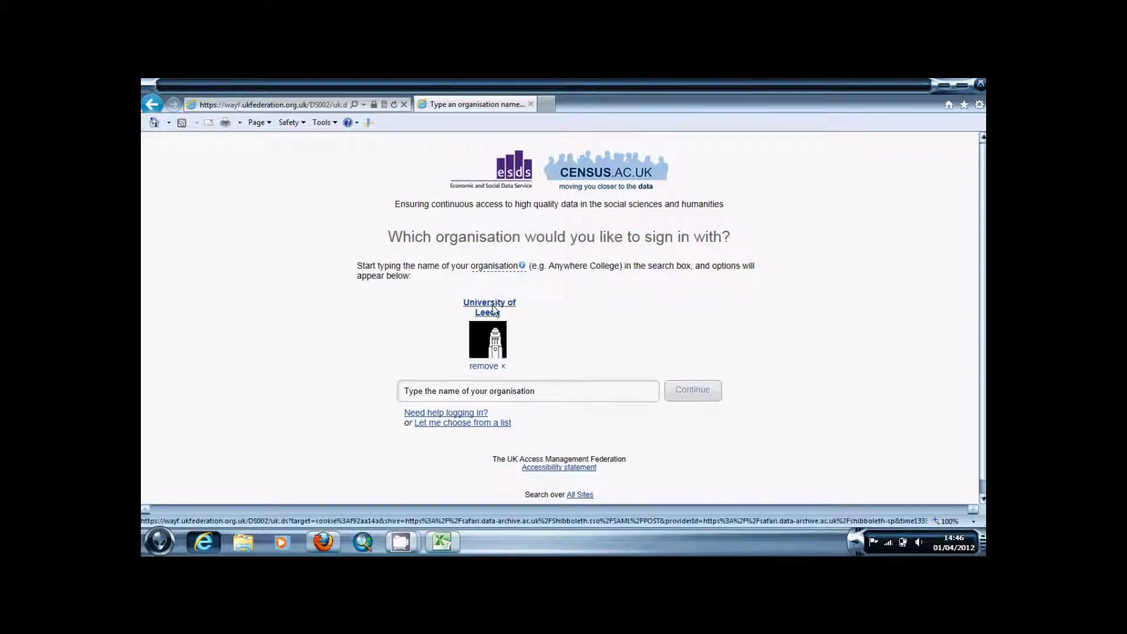
click(491, 305)
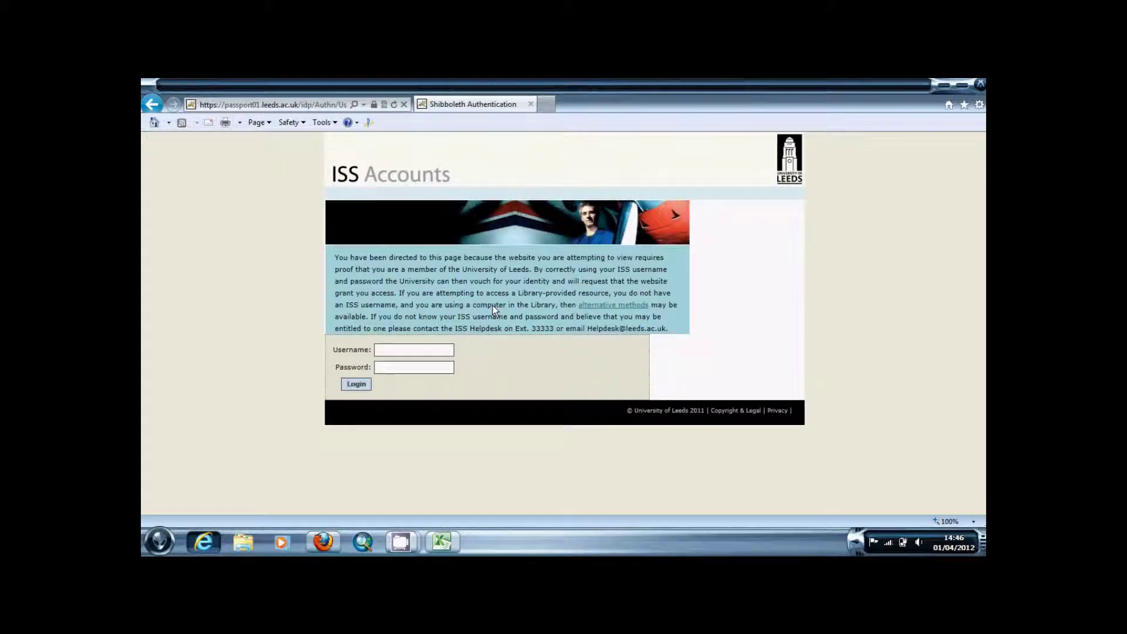
Enter the ISS username and password and log in
click(404, 355)
text(gy11alc••••••••)
click(356, 384)
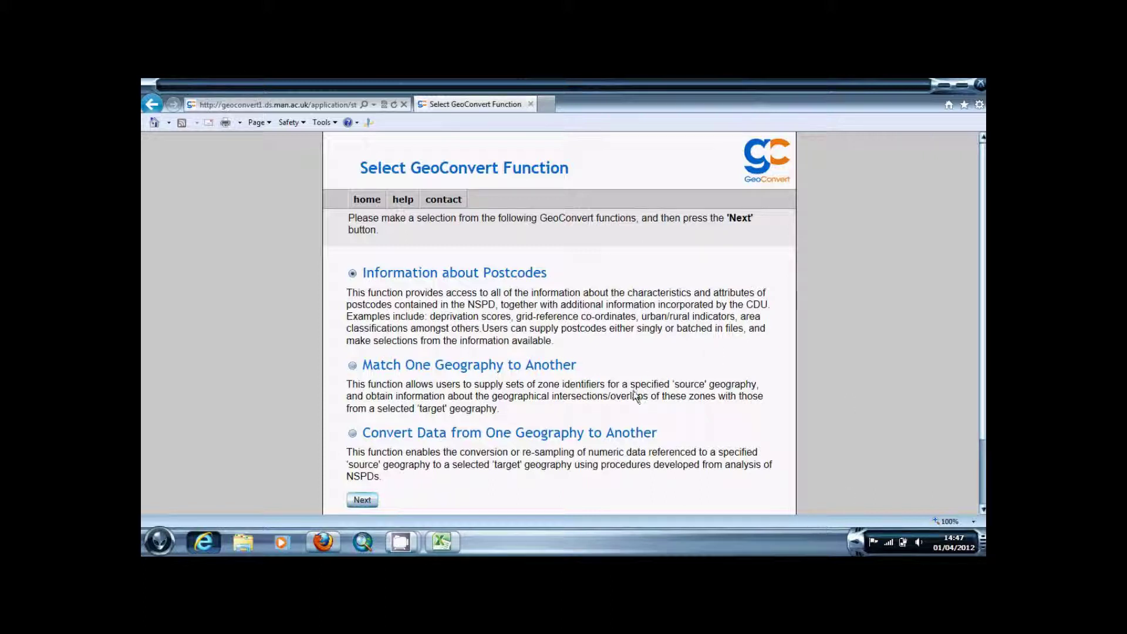
Choose 'Information about Postcodes' with the NSPD November 2010 version, reaching the metadata options
click(352, 274)
click(364, 500)
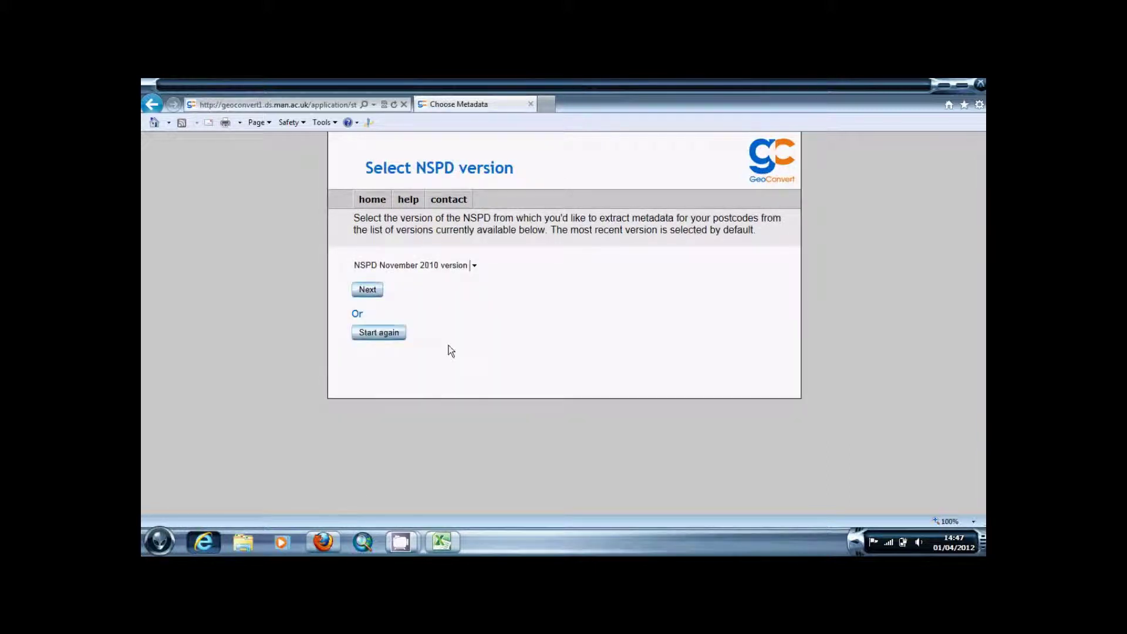
click(476, 267)
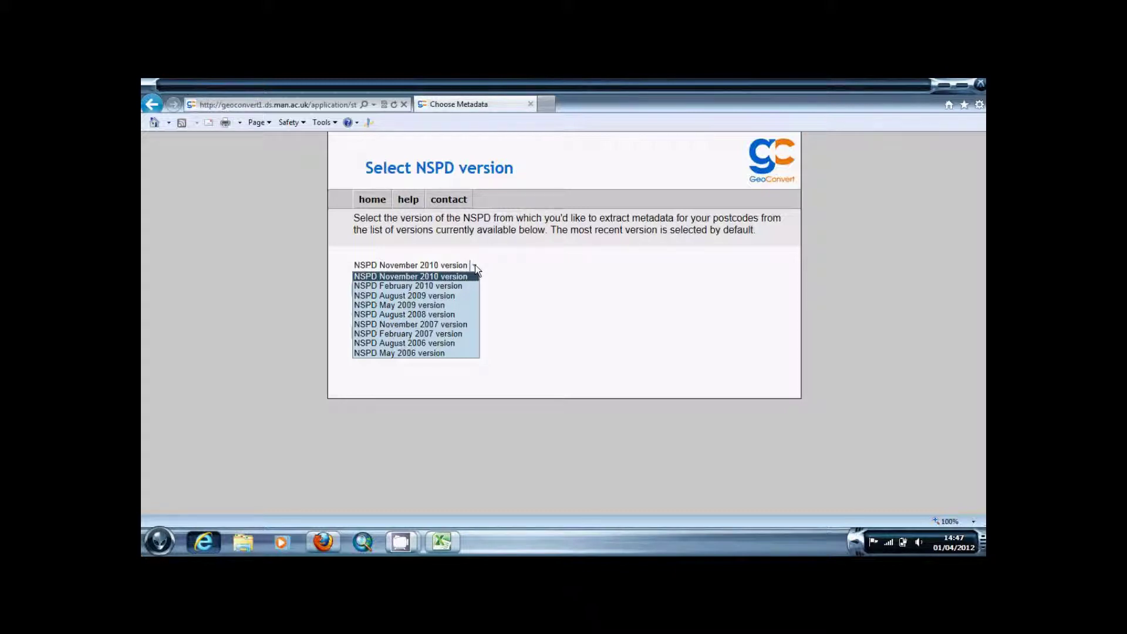
click(474, 265)
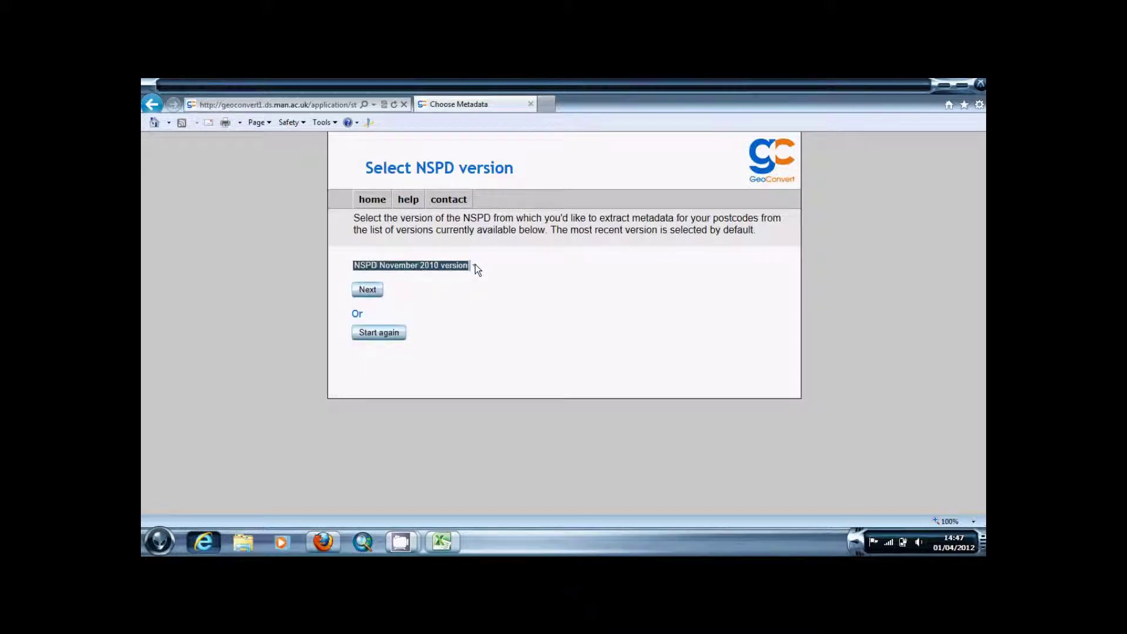
click(372, 288)
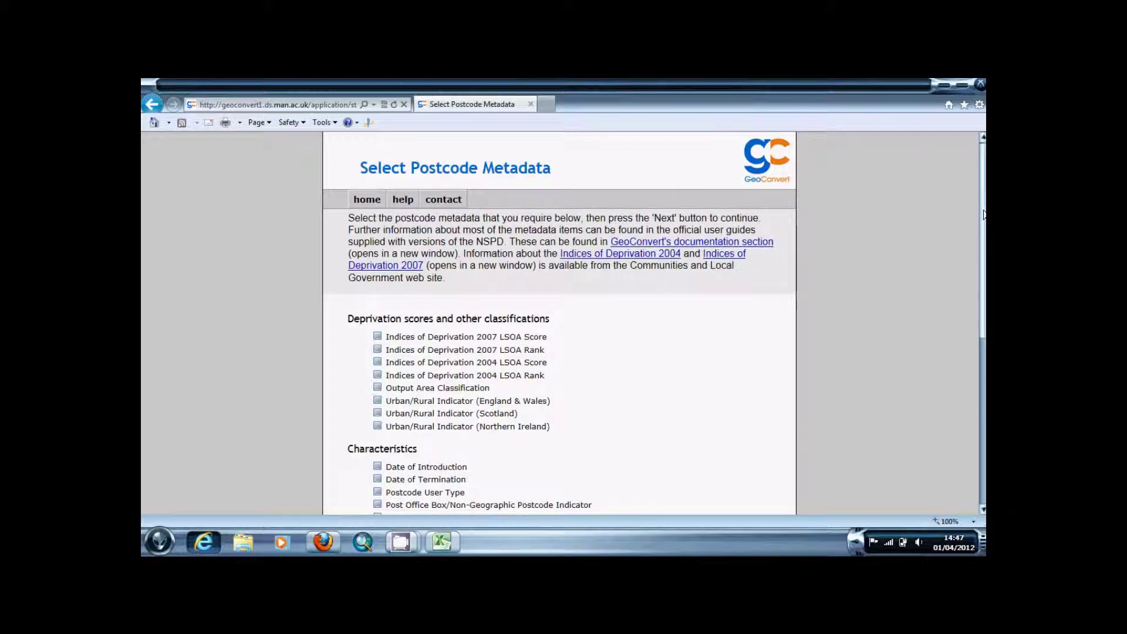
drag(983, 222, 983, 307)
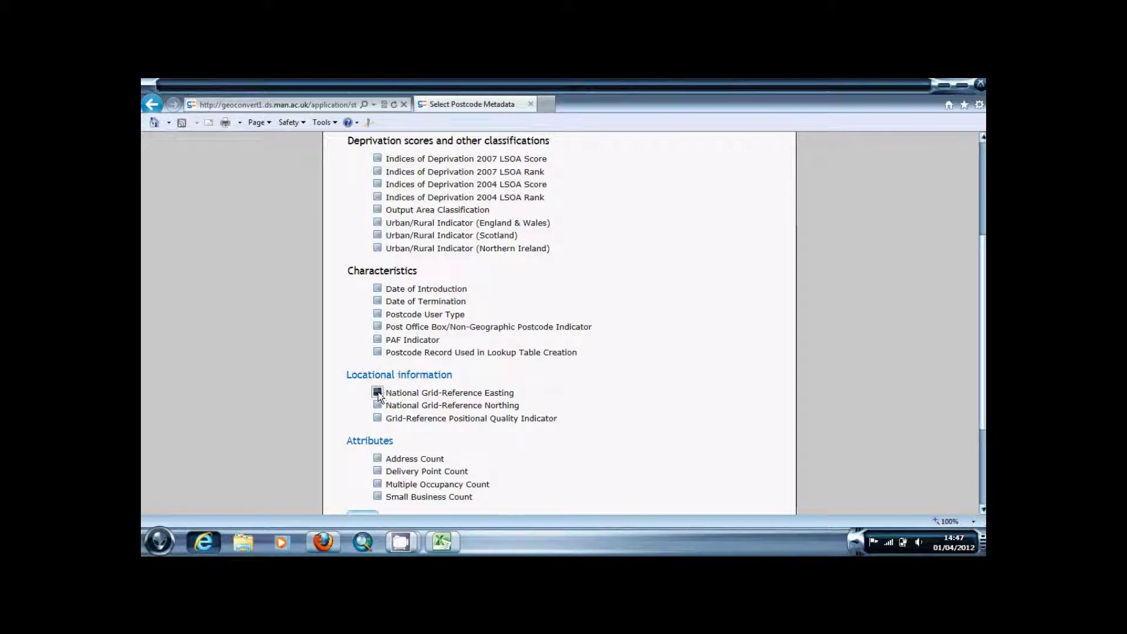
Add National Grid-Reference Northing to Easting as output and continue to supplying postcodes
click(377, 405)
scroll(984, 355, down, 1)
click(371, 493)
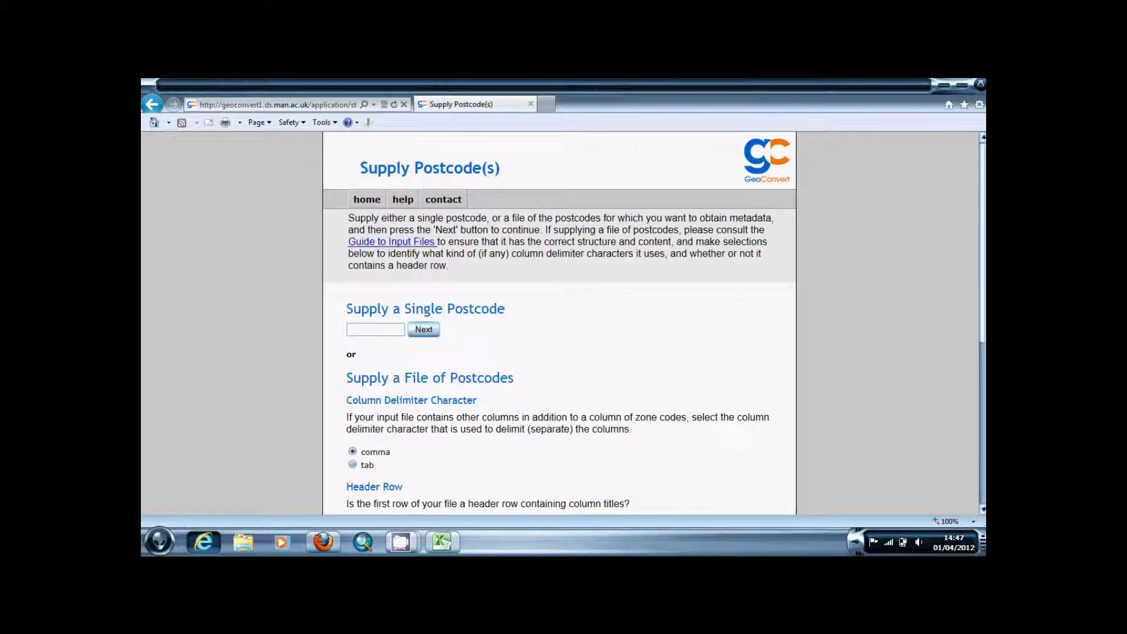
scroll(982, 247, down, 1)
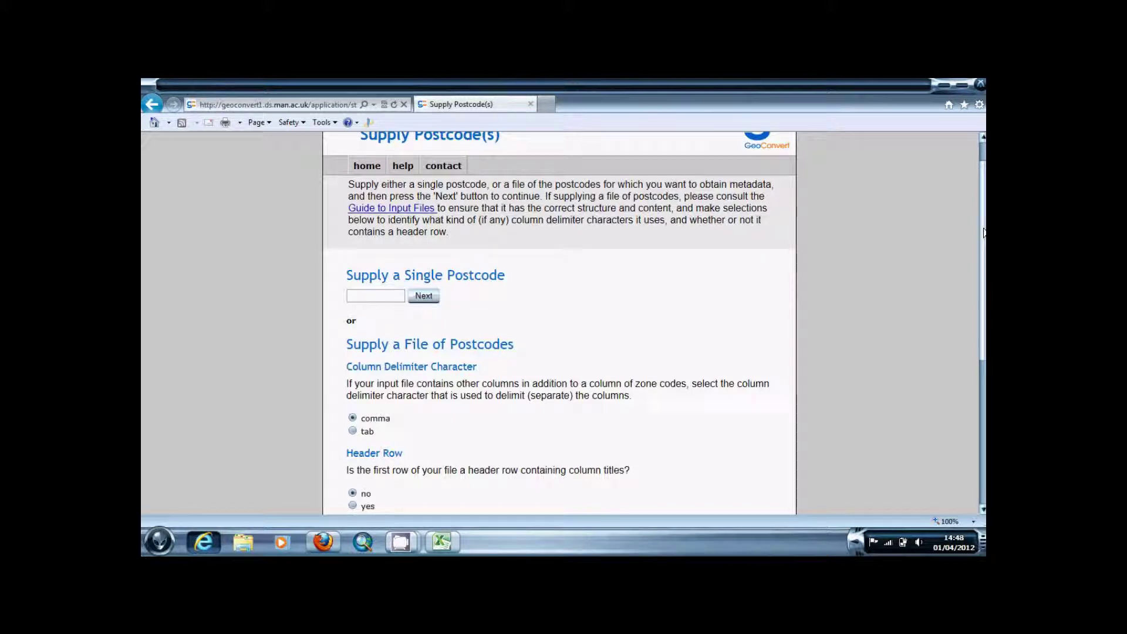
scroll(983, 233, down, 2)
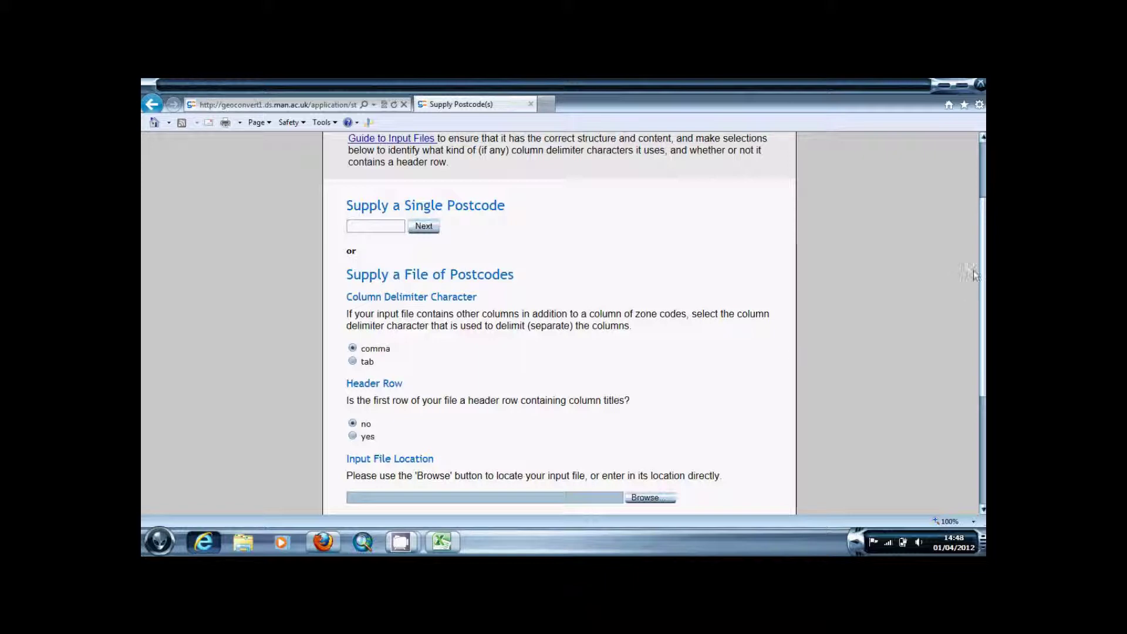
scroll(981, 281, down, 1)
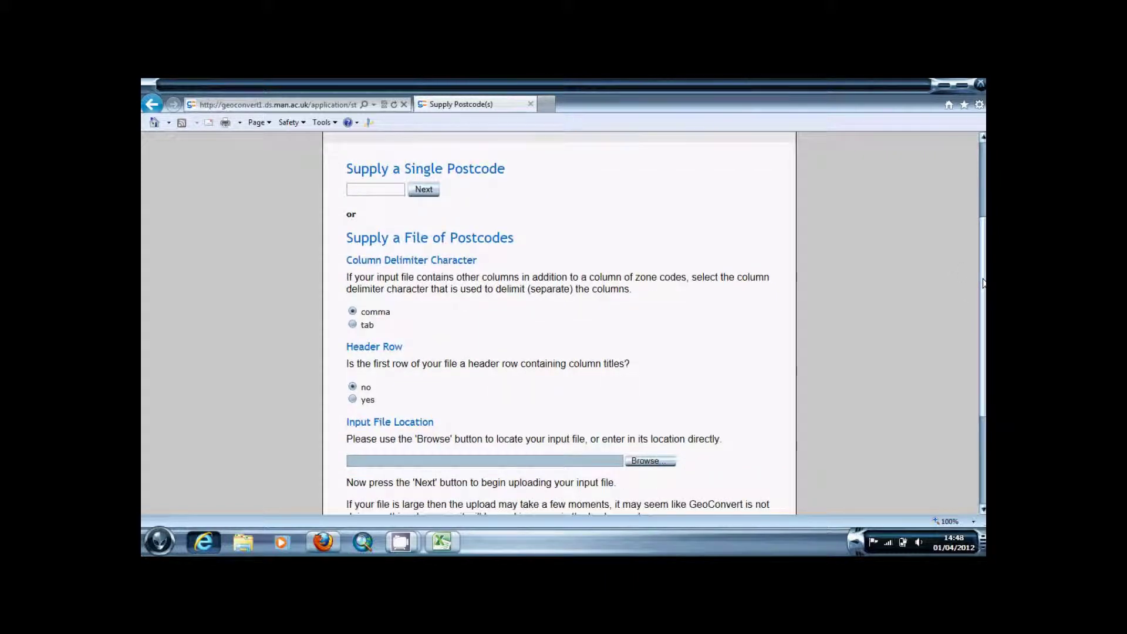
scroll(982, 283, down, 1)
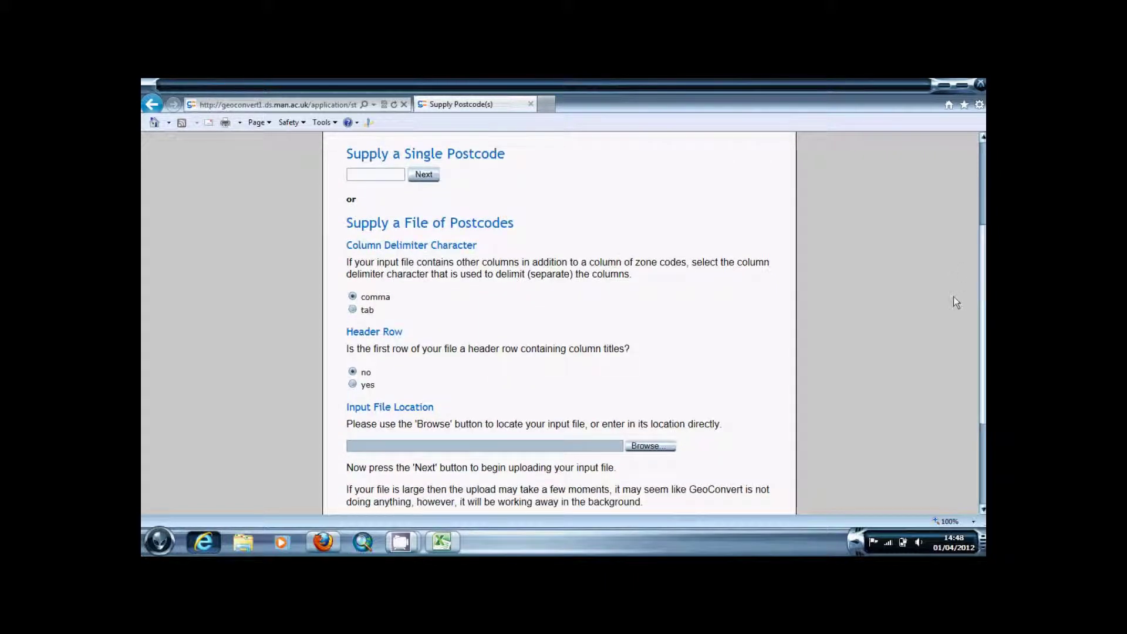
scroll(981, 320, down, 1)
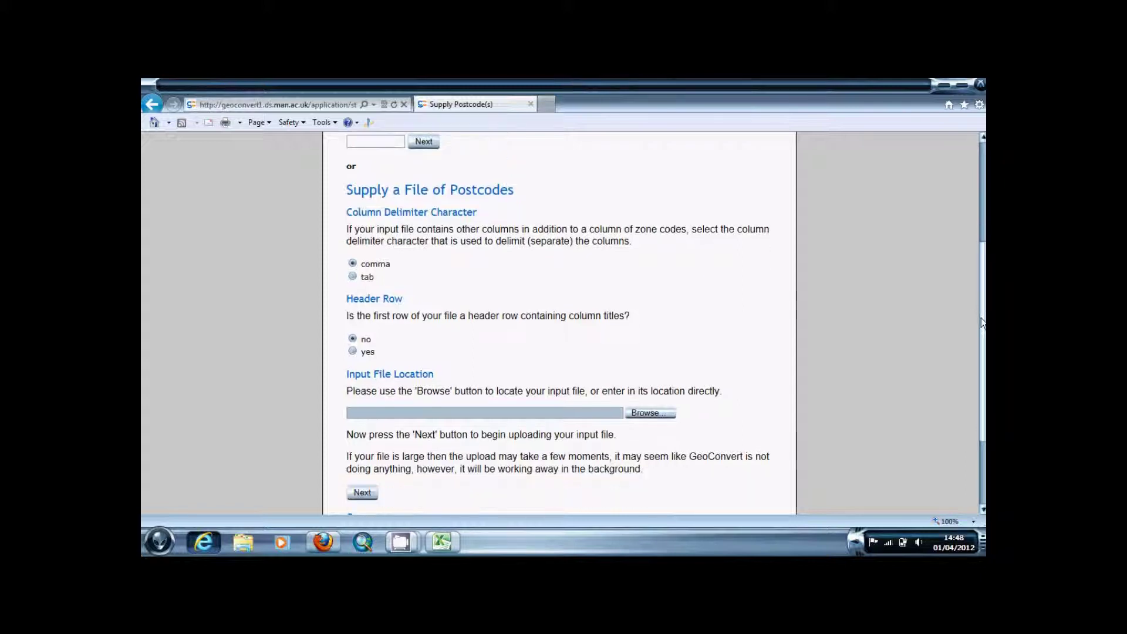
click(441, 541)
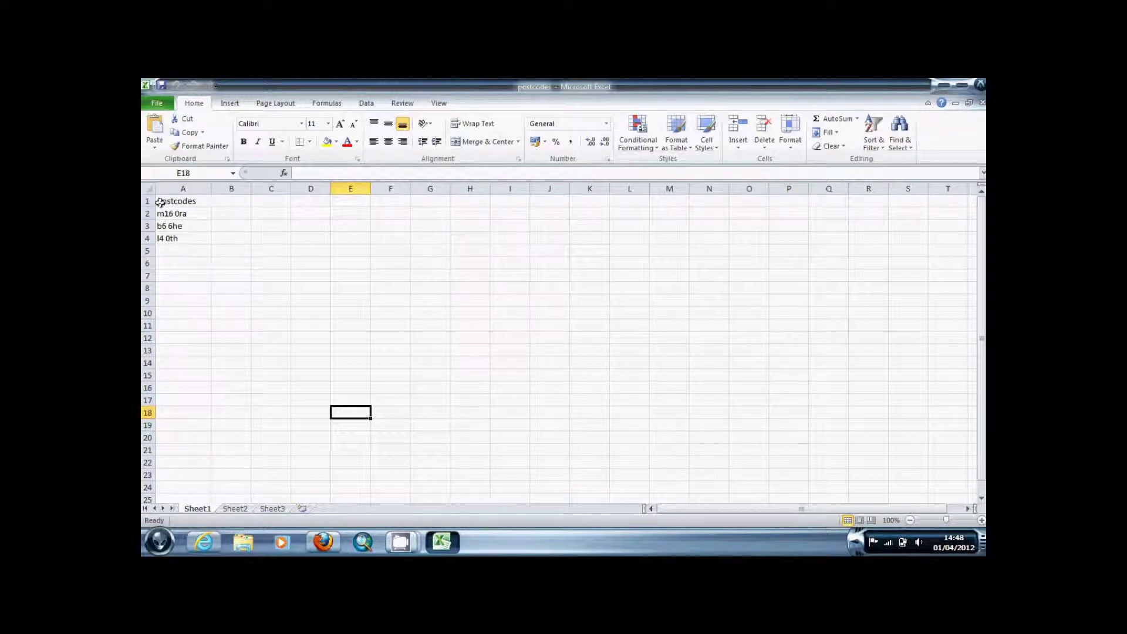
click(169, 105)
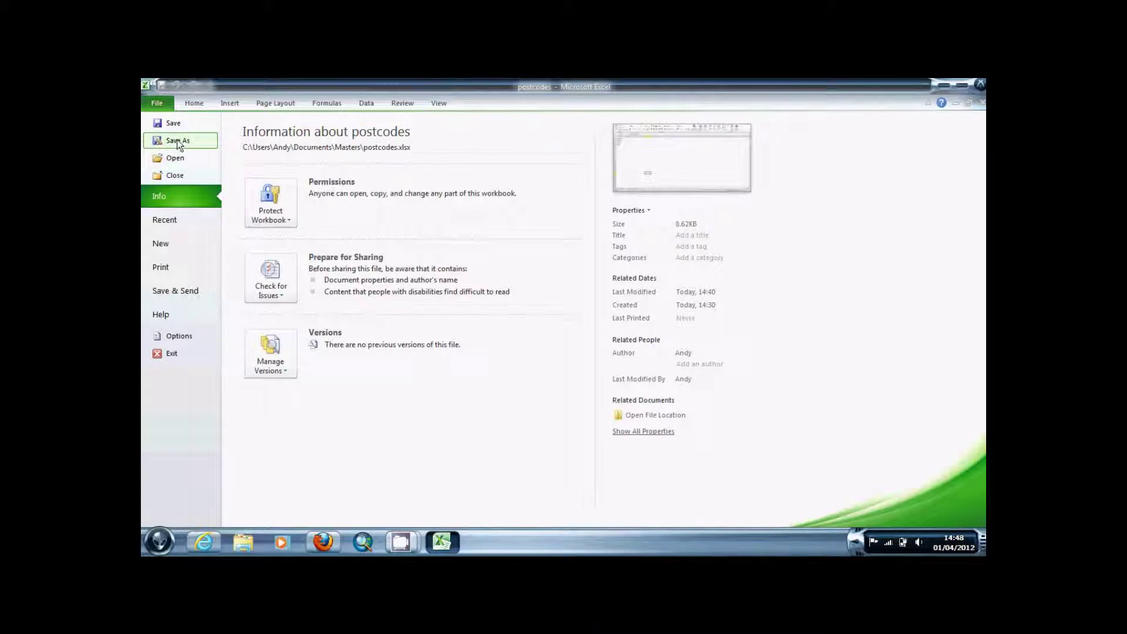
click(177, 141)
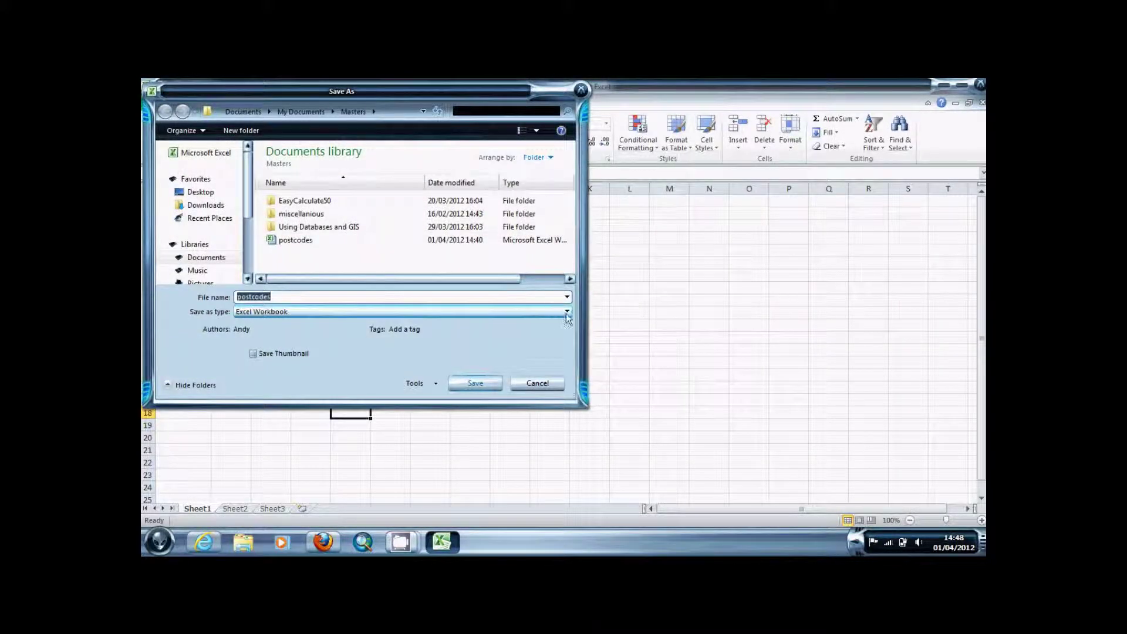
click(567, 315)
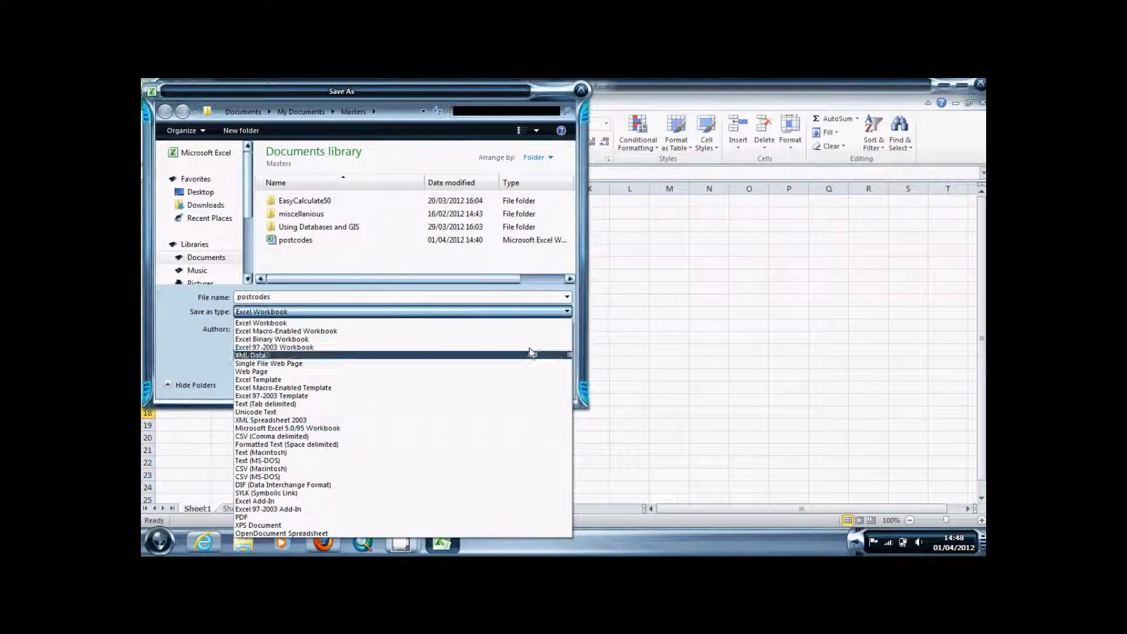
click(575, 295)
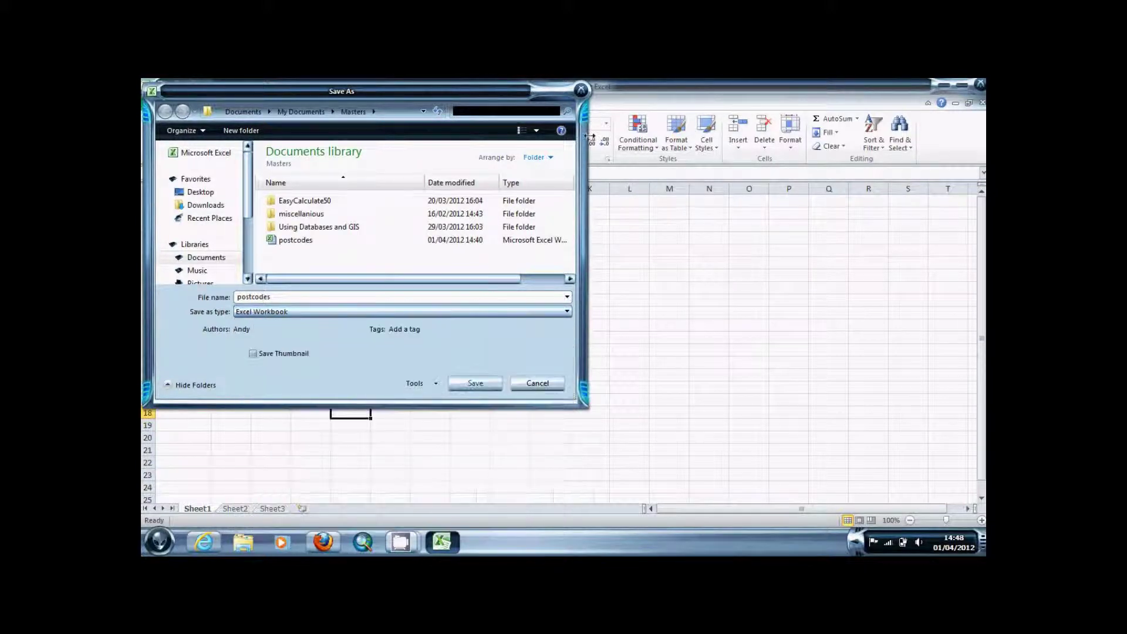
click(583, 90)
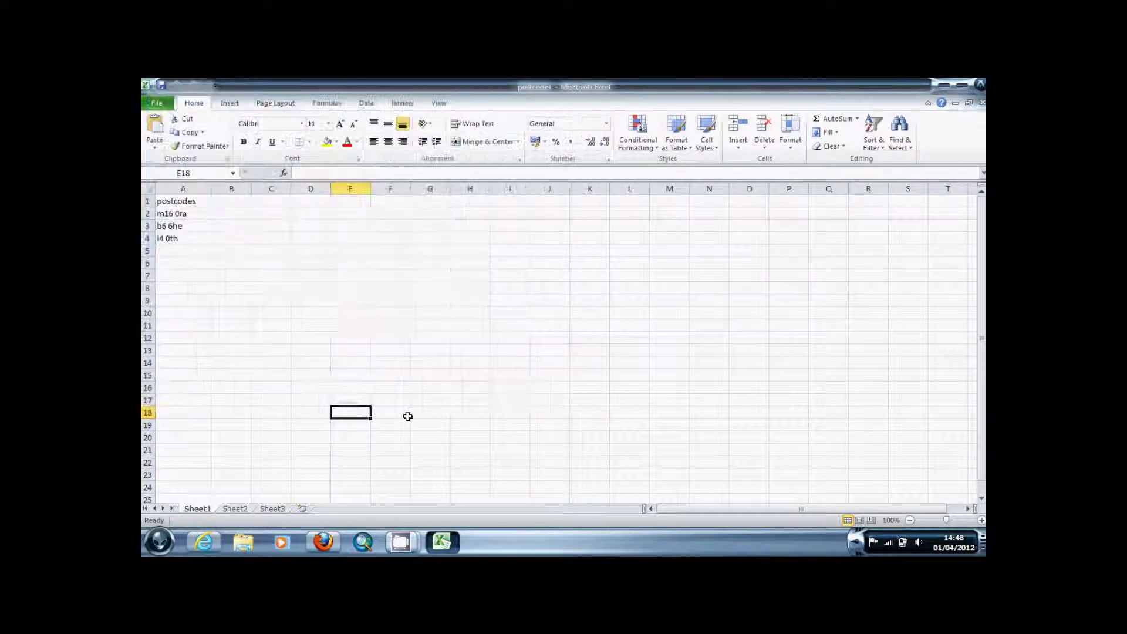
click(214, 543)
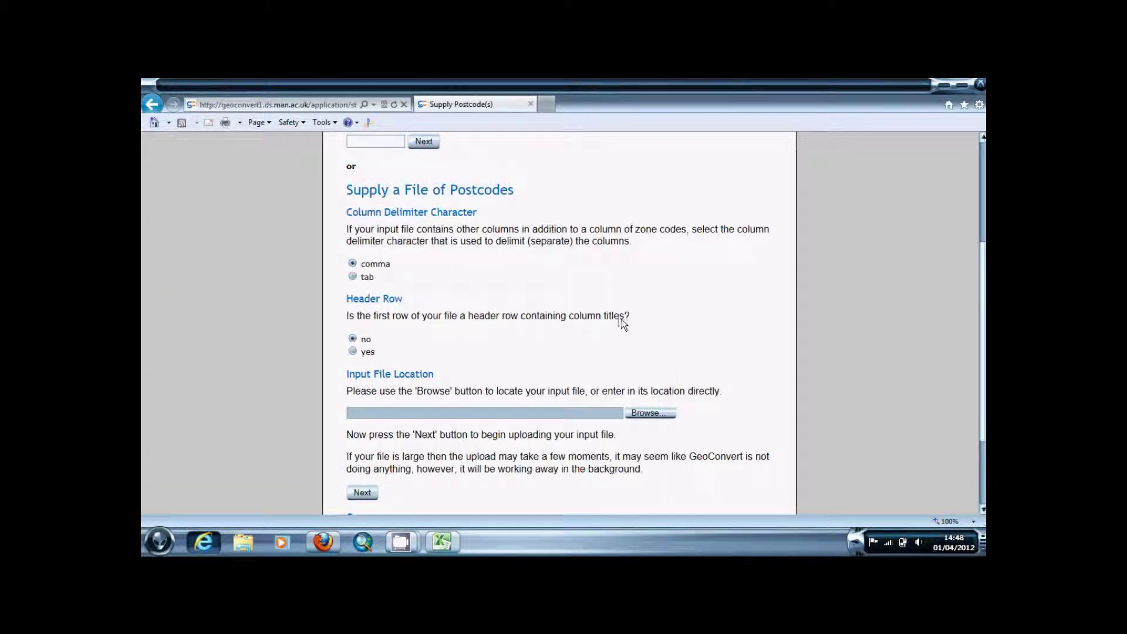
Upload postcodes.csv from Documents > Masters with Header Row set to yes
click(352, 351)
click(649, 413)
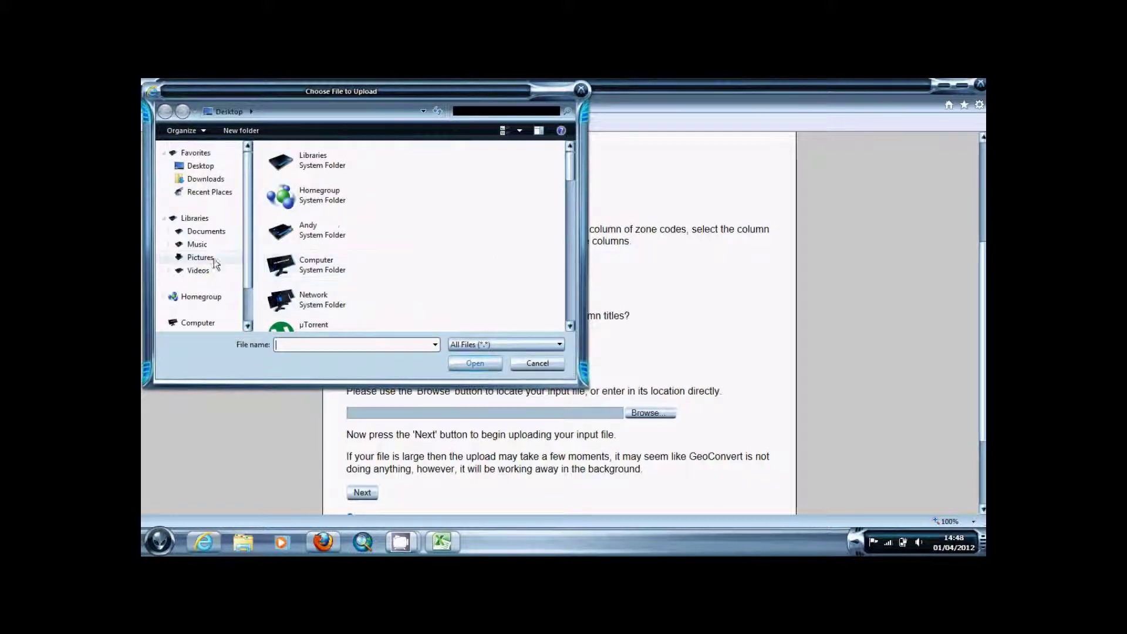
click(205, 238)
click(206, 233)
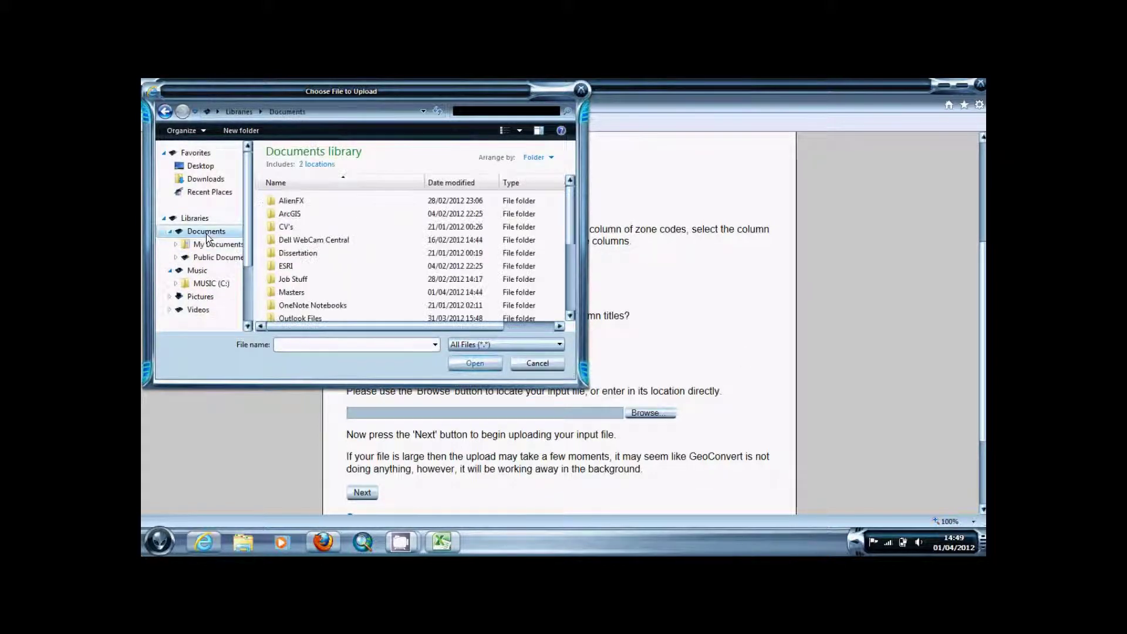
double_click(295, 292)
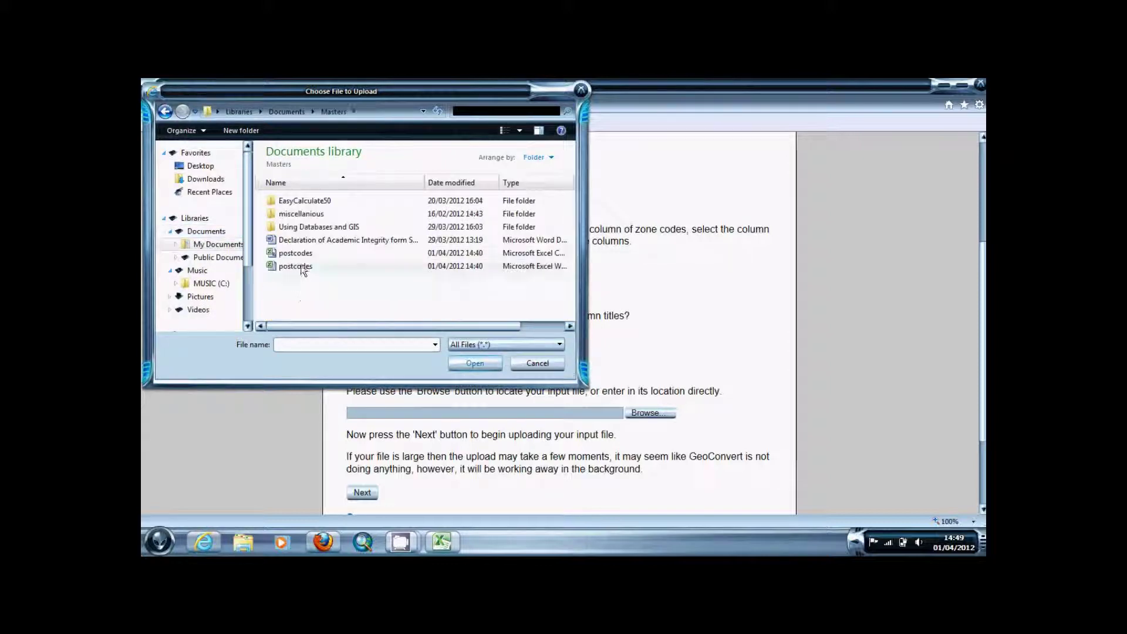
double_click(294, 252)
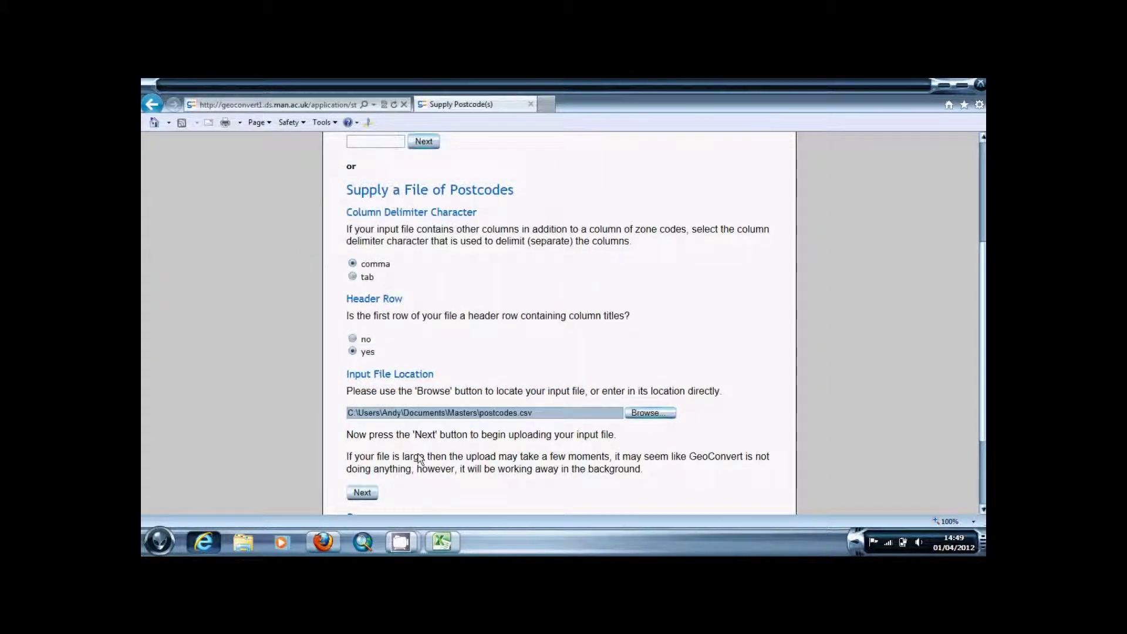
click(376, 494)
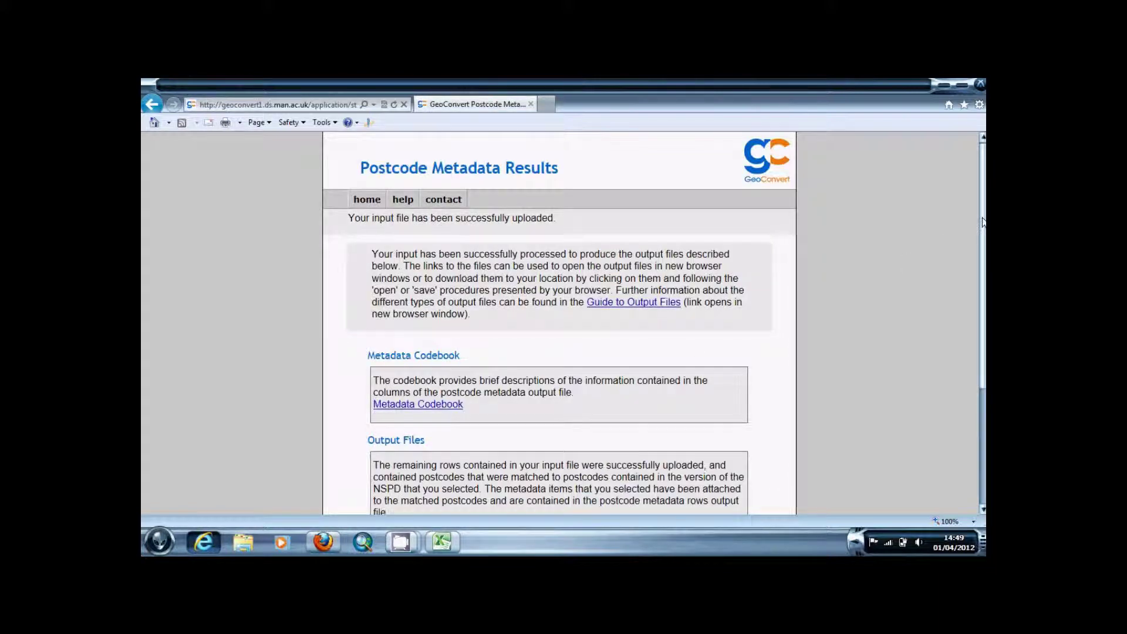
drag(977, 225, 977, 306)
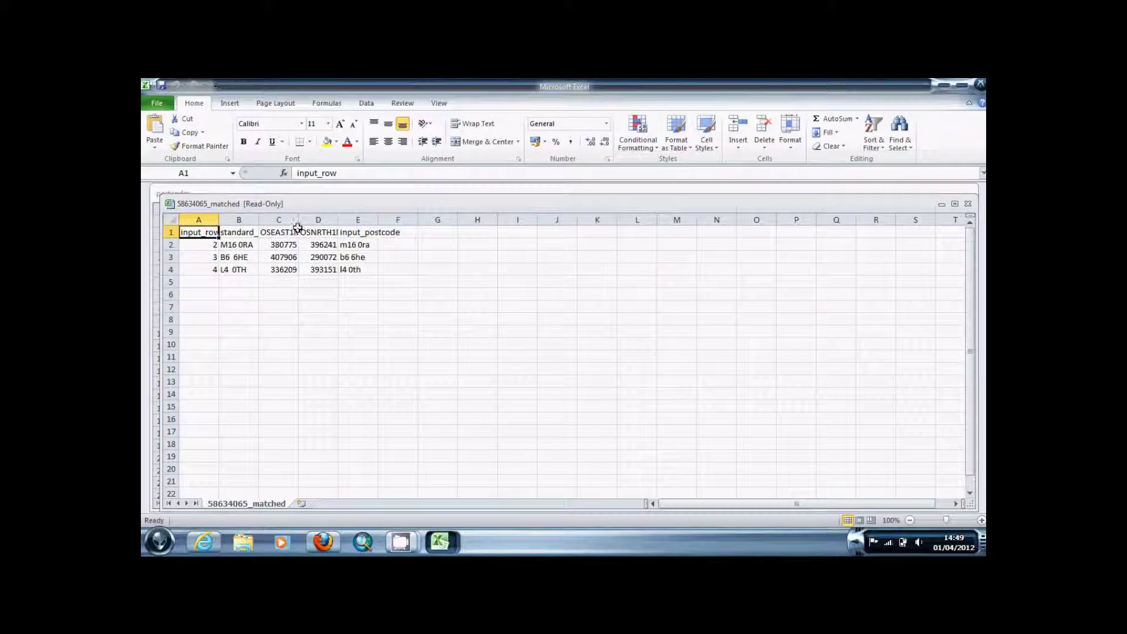
Widen column C and select the easting and northing values in C2:D4
drag(298, 219, 417, 218)
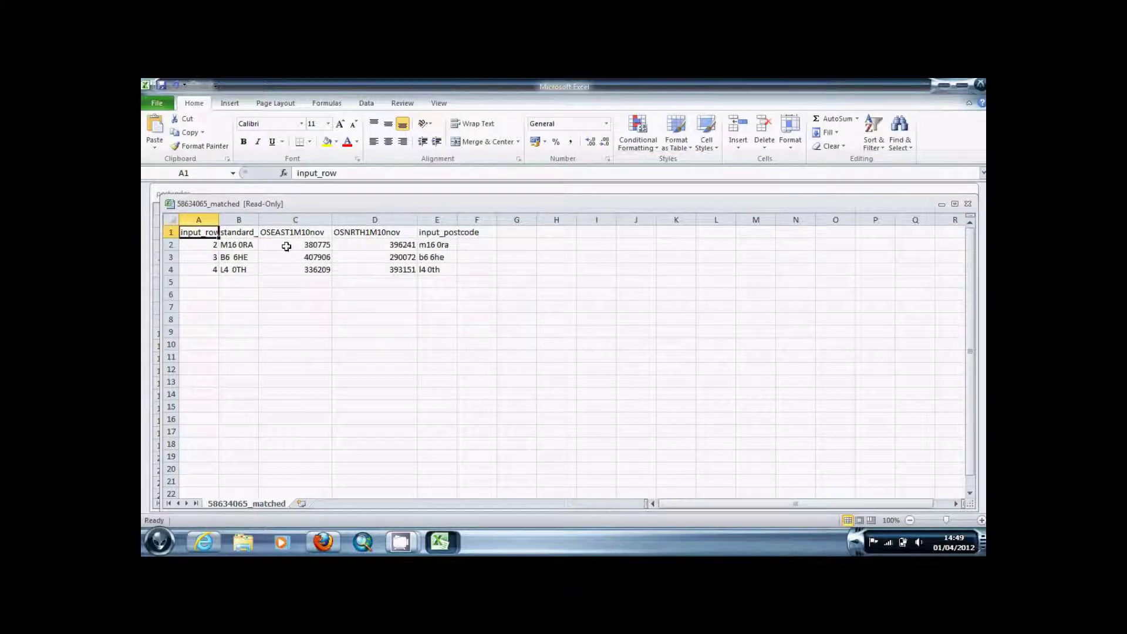
drag(281, 243, 372, 278)
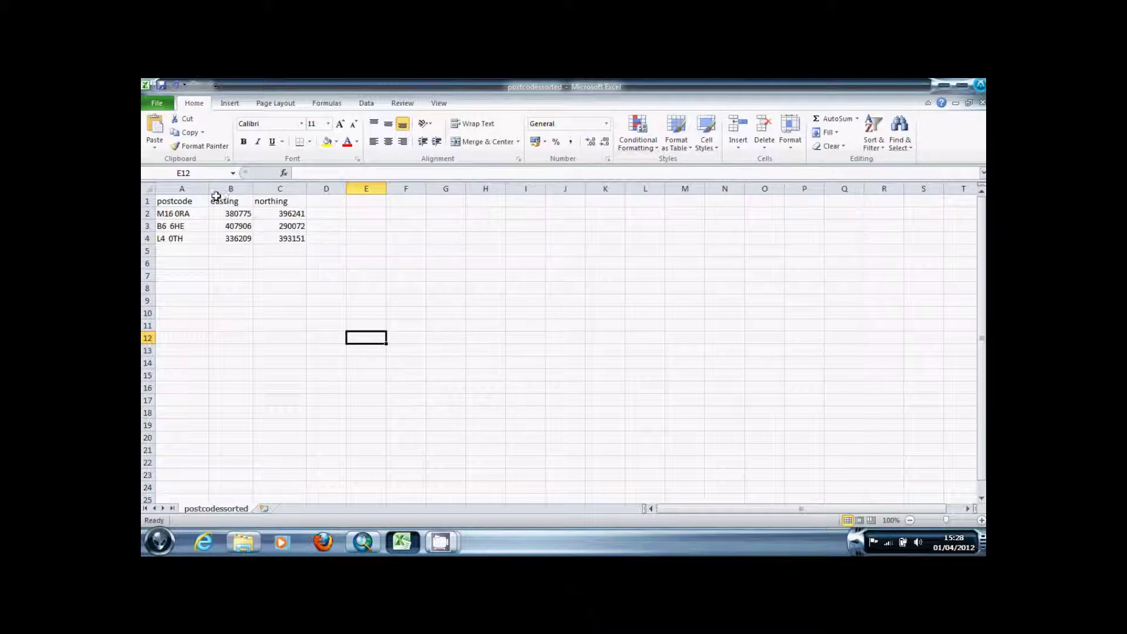
Select the postcode, easting and northing header row, then clear the selection
click(193, 198)
drag(193, 199, 276, 202)
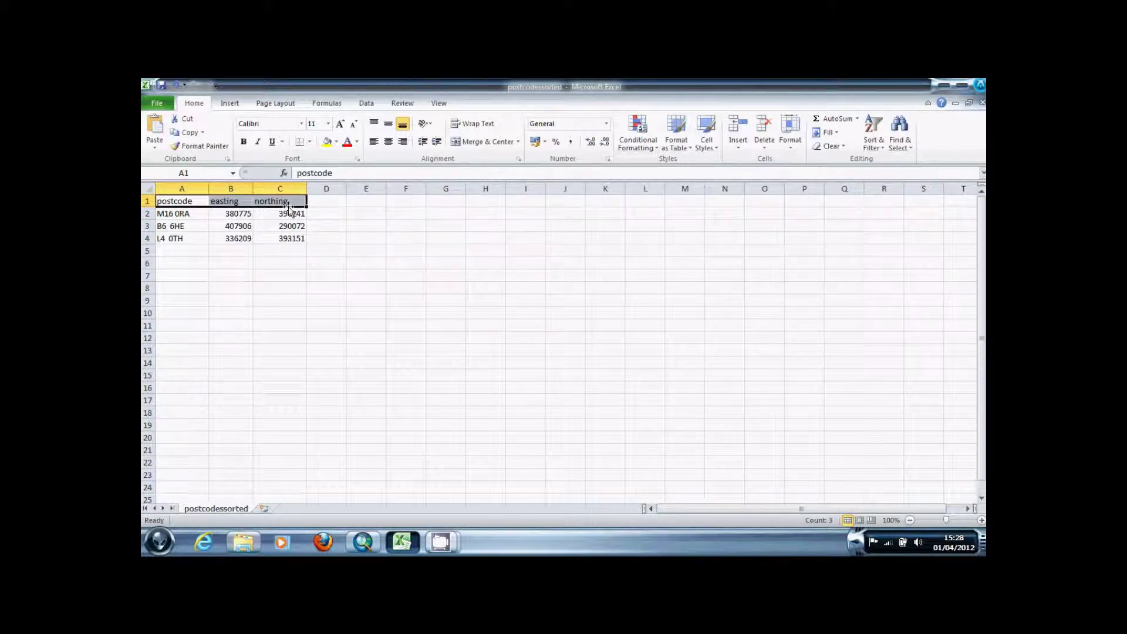
click(336, 223)
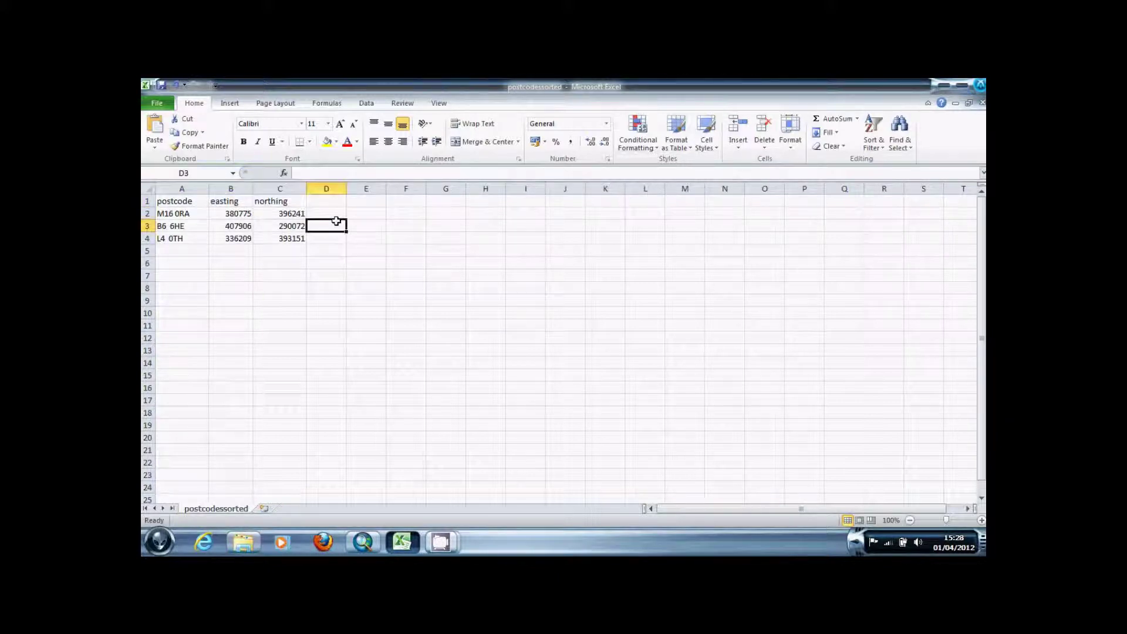
Check the workbook's location in Save As, cancel, and switch to ArcMap
click(168, 106)
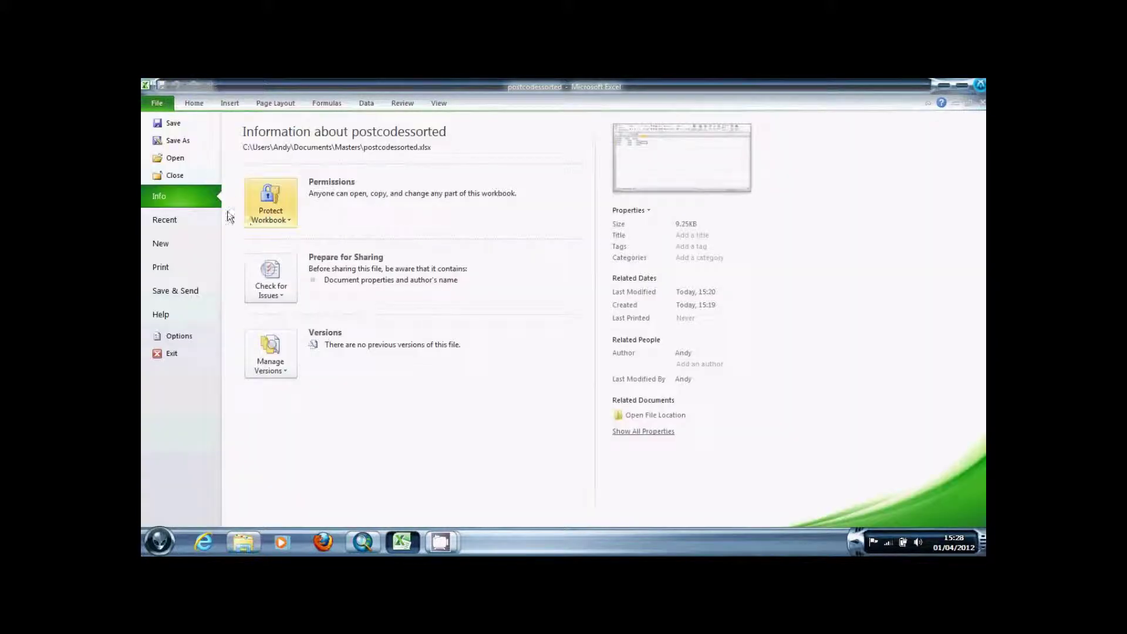
click(179, 141)
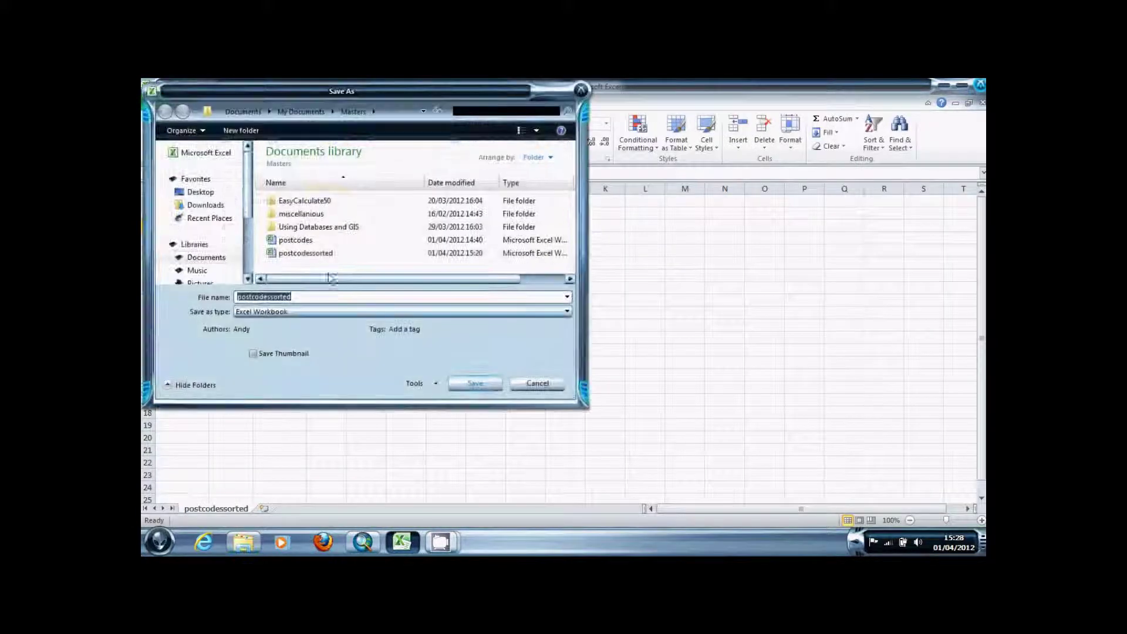
click(535, 385)
click(369, 543)
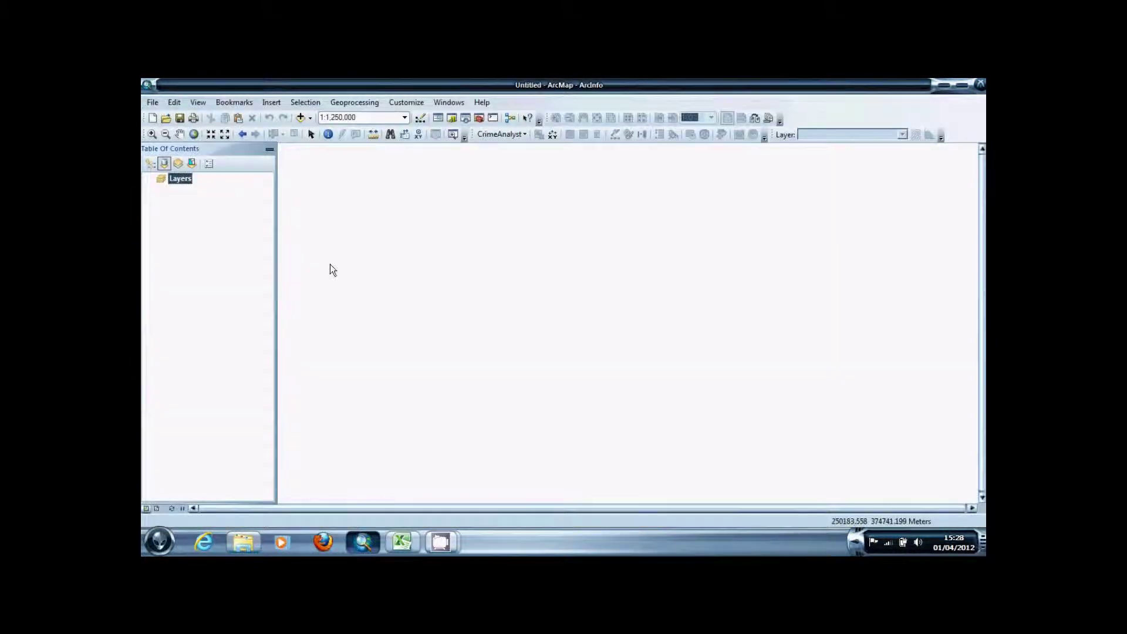
Add the postcodessorted$ sheet from postcodessorted.xlsx to the map
click(300, 120)
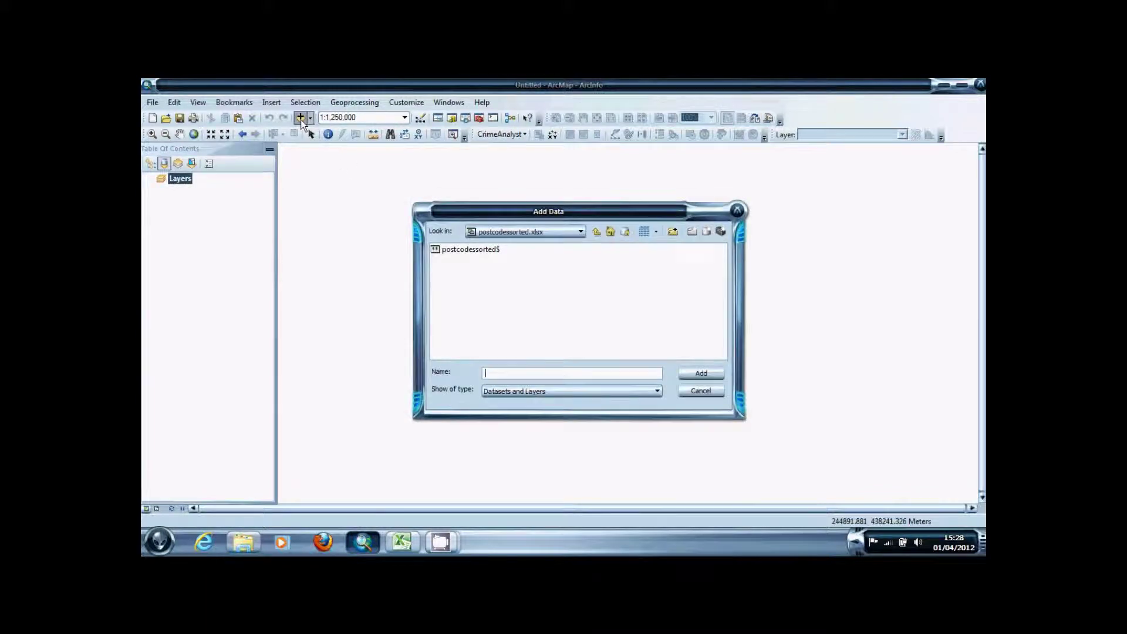
double_click(471, 249)
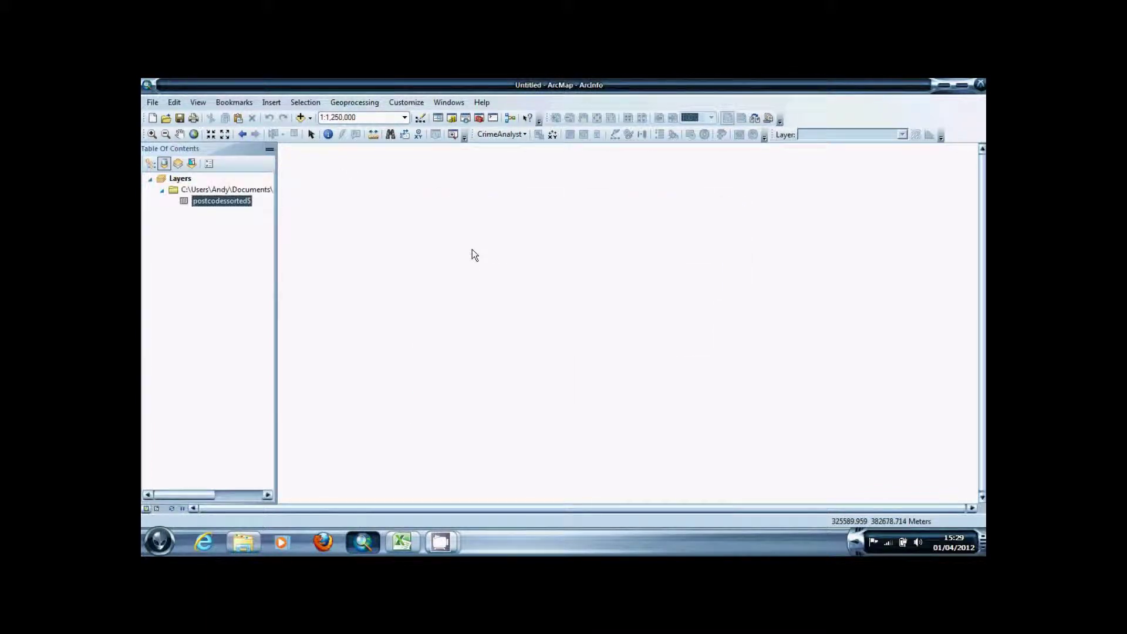
Display postcodessorted$ XY data with easting as X and northing as Y, accepting the Object-ID warning
right_click(223, 203)
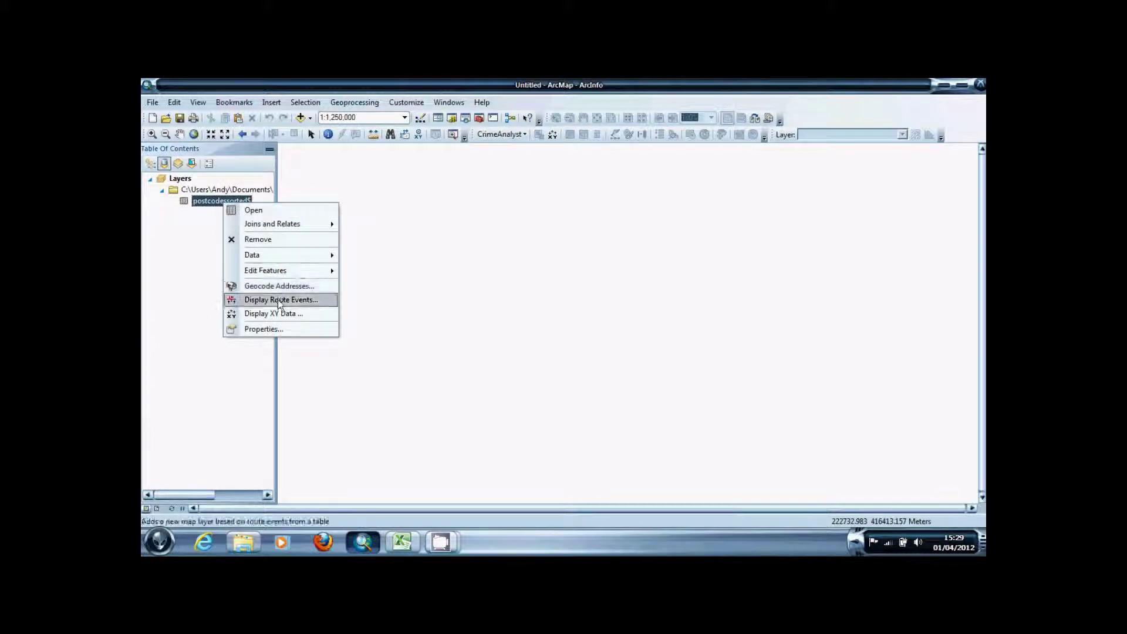
click(277, 314)
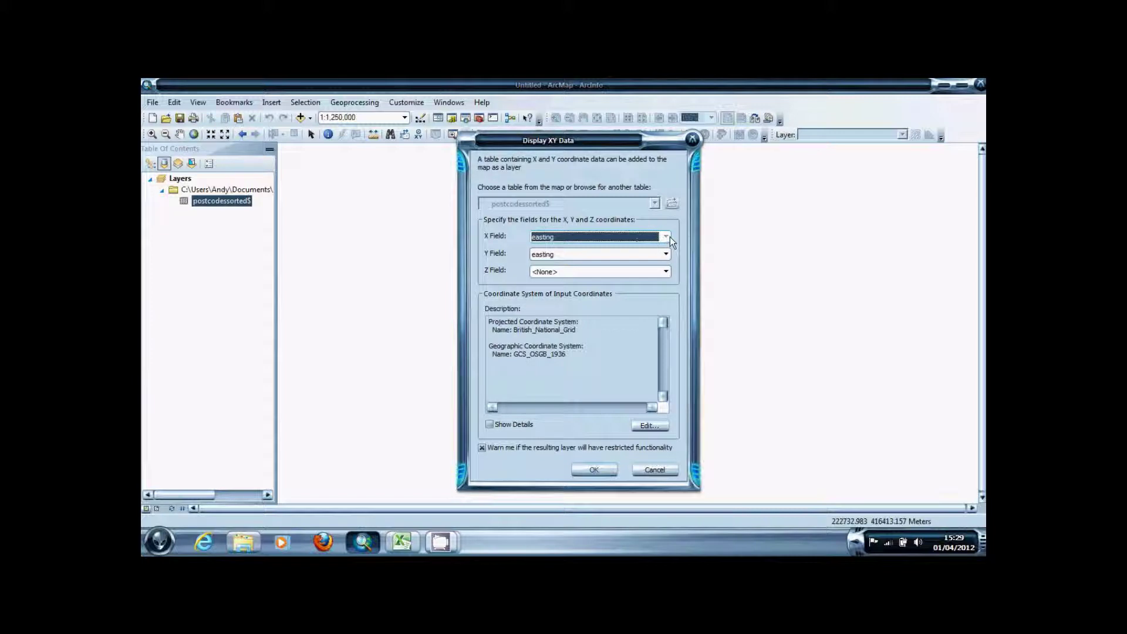
click(667, 256)
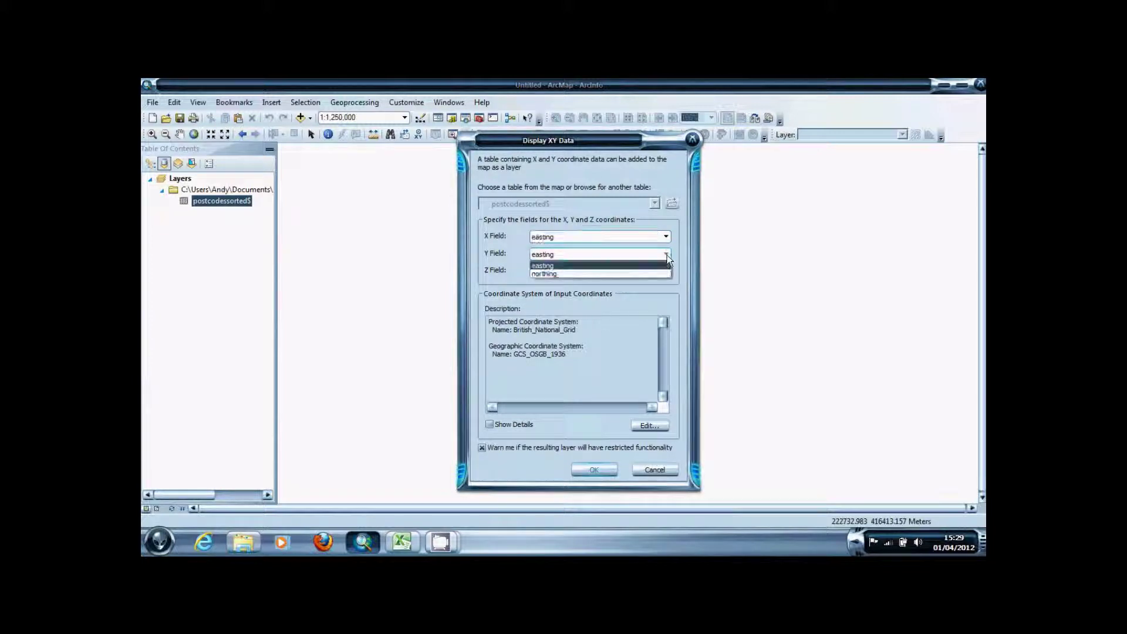
click(619, 278)
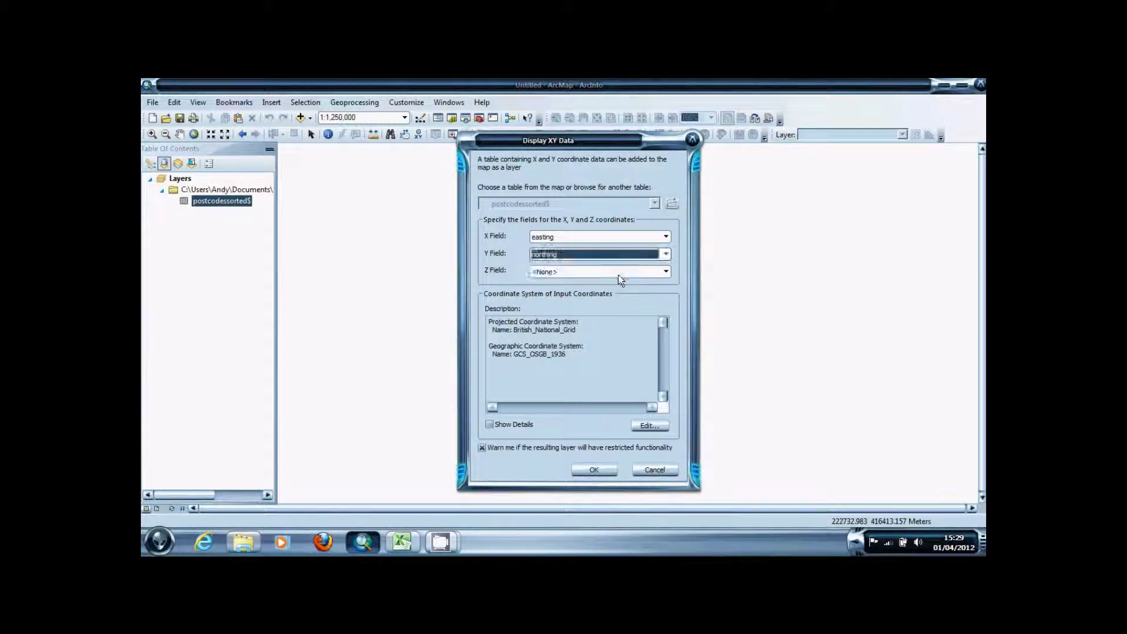
click(593, 470)
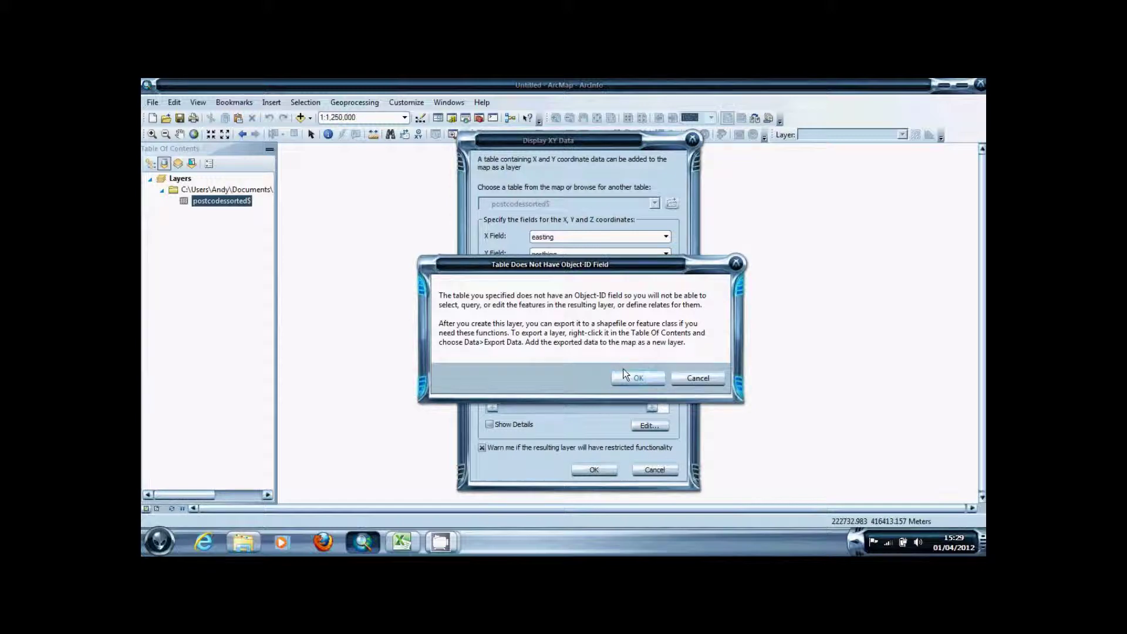
click(626, 382)
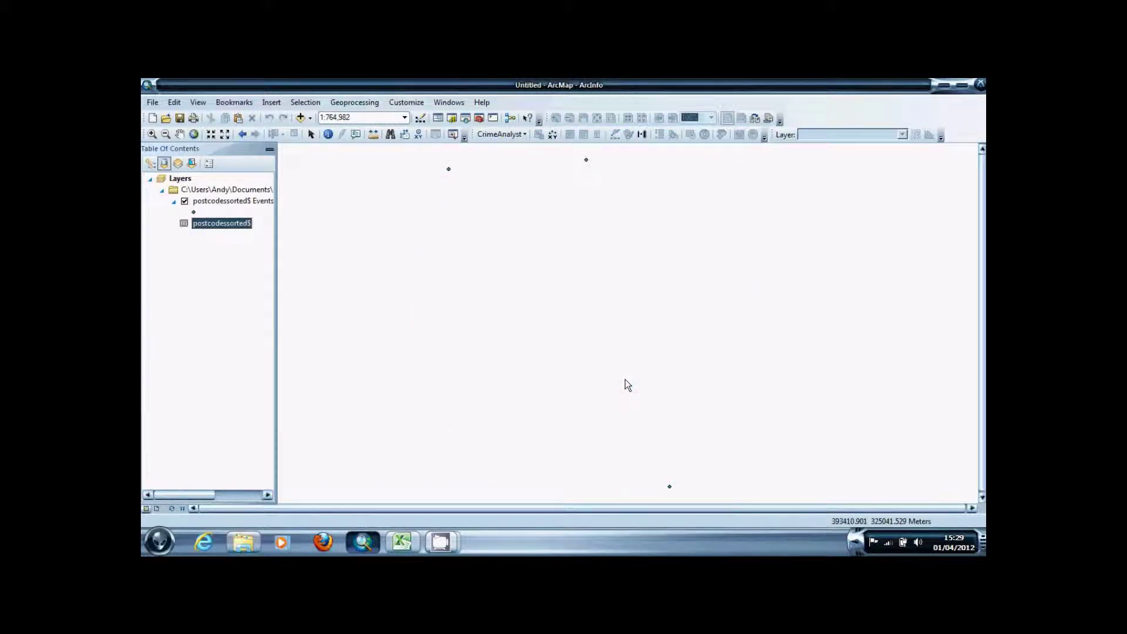